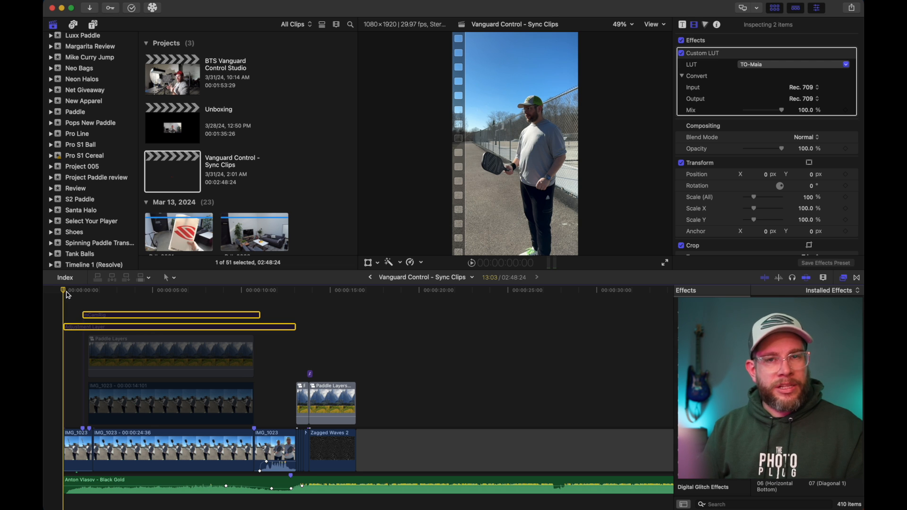
Step: Play the base paddle toss footage from the beginning of the timeline
key(l)
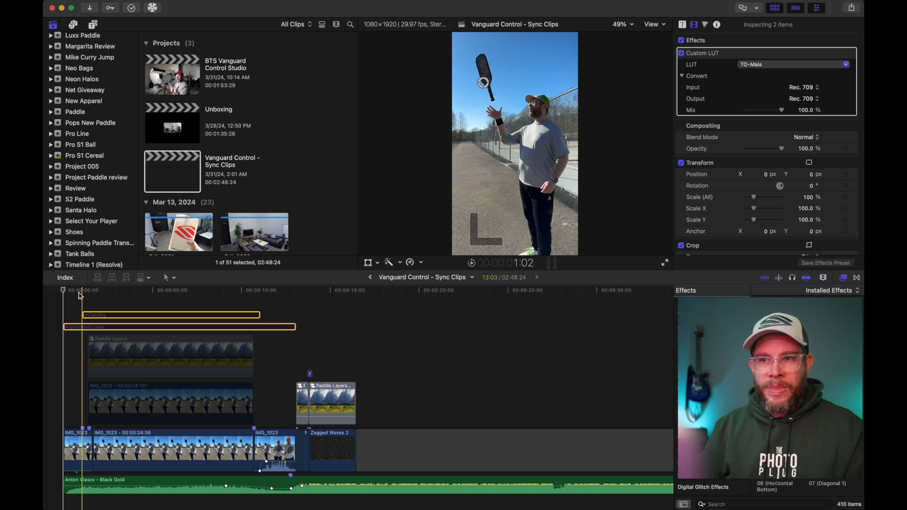
click(61, 293)
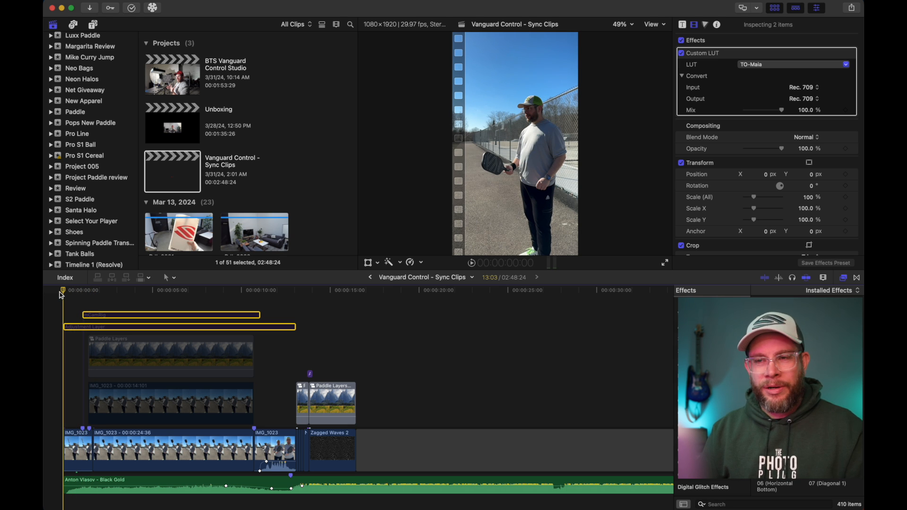
key(space)
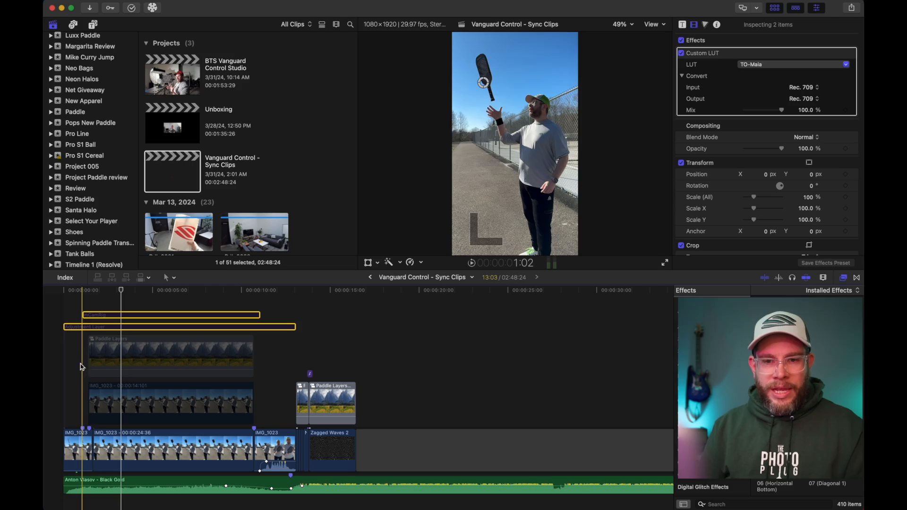
key(Home)
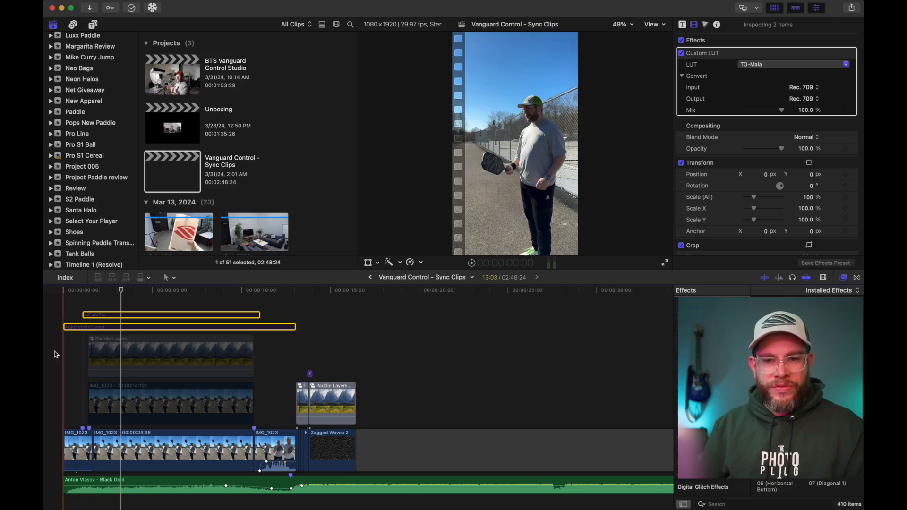
key(space)
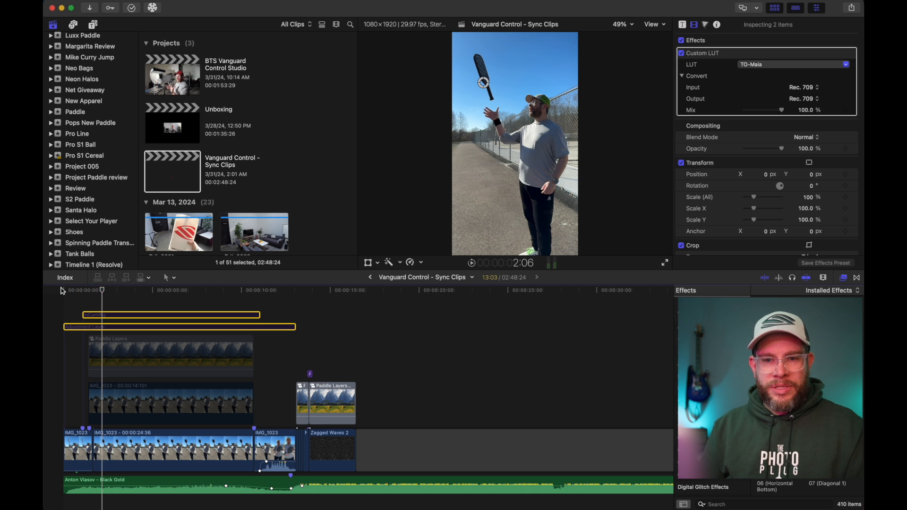
Step: Enable the connected IMG_1023 clip above the main footage and compare the shot with its Draw Mask off and on
click(105, 404)
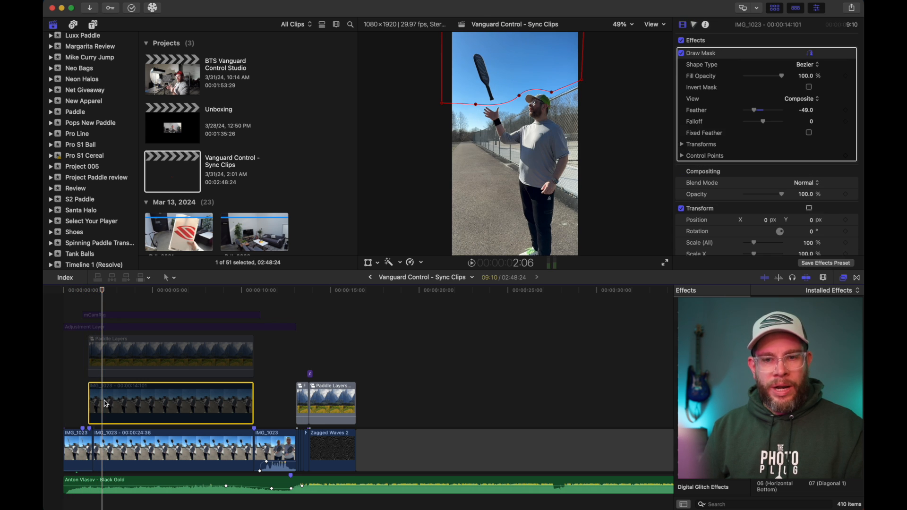
key(v)
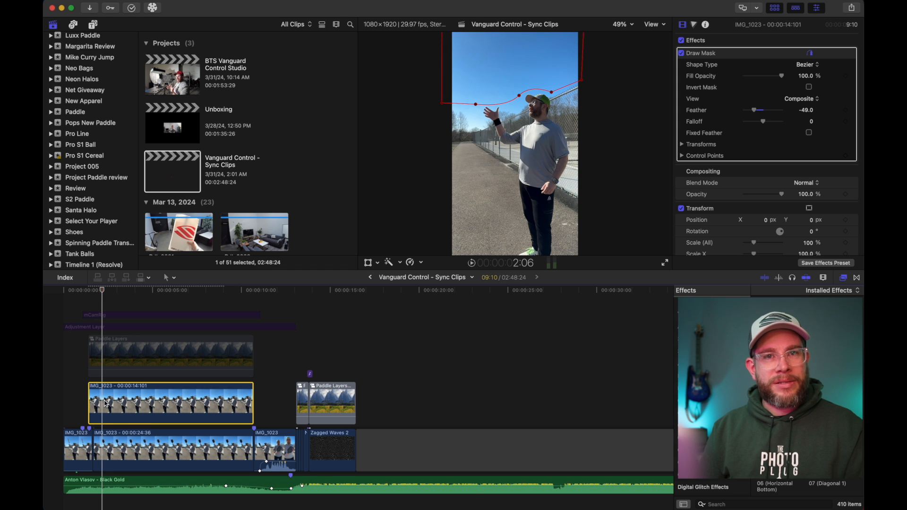
click(681, 55)
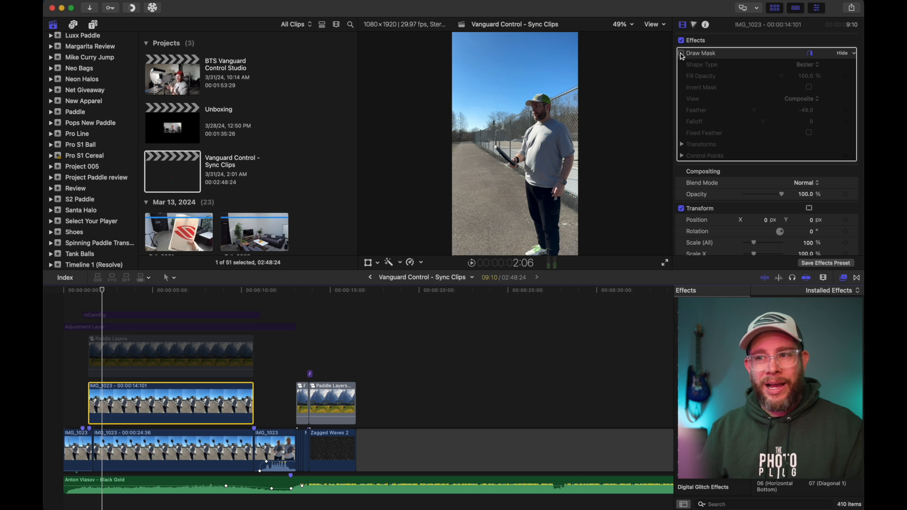
click(681, 54)
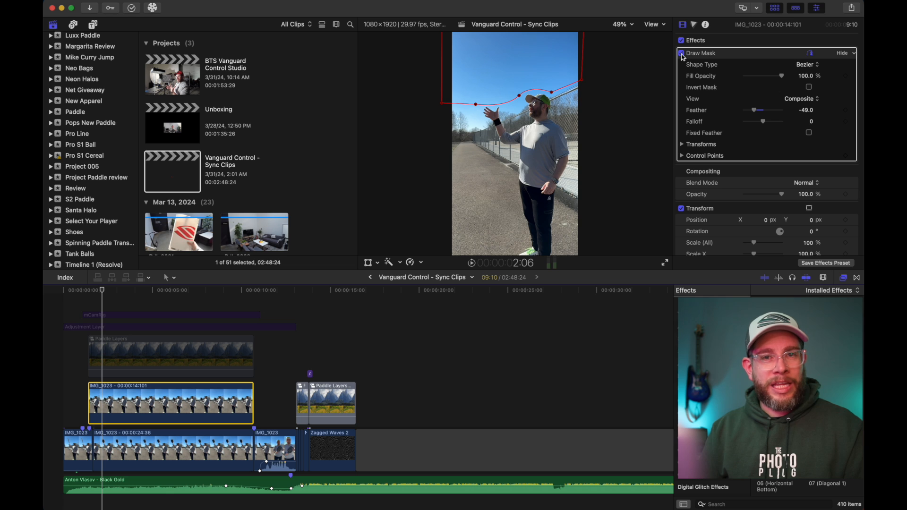
Step: Enable the Paddle Layers compound clip and enlarge the viewer at 100% zoom to inspect the keyed paddle
click(105, 351)
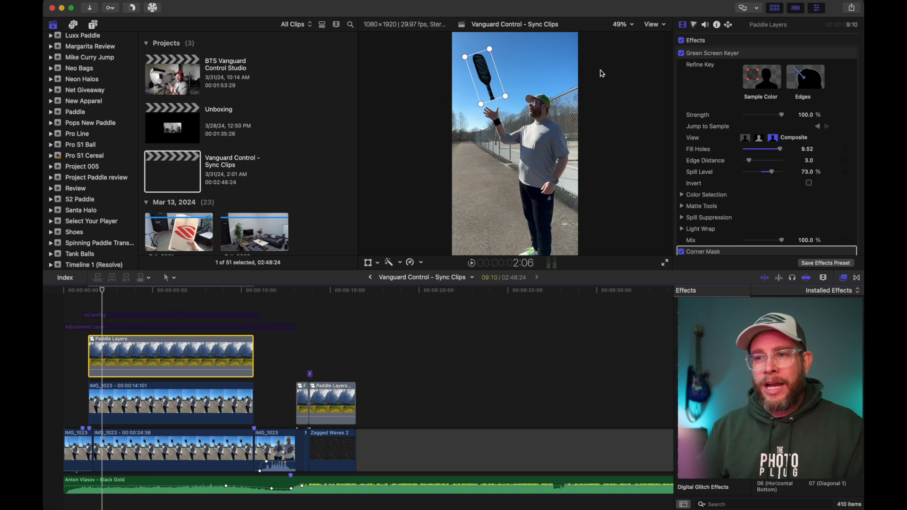
click(628, 30)
click(631, 81)
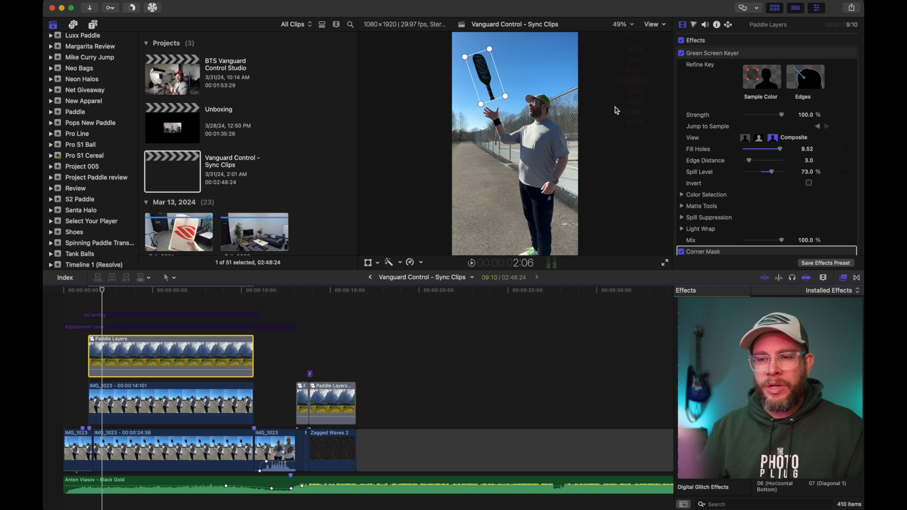
drag(586, 275, 585, 359)
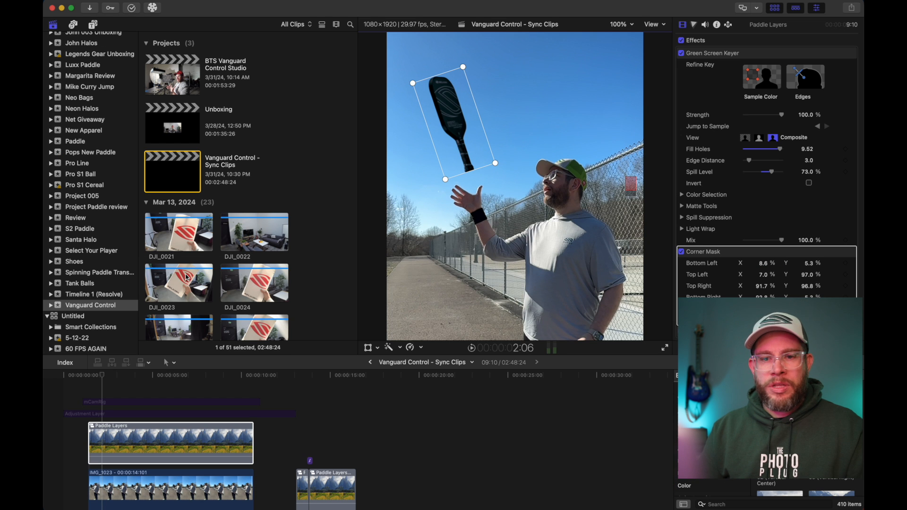
click(104, 436)
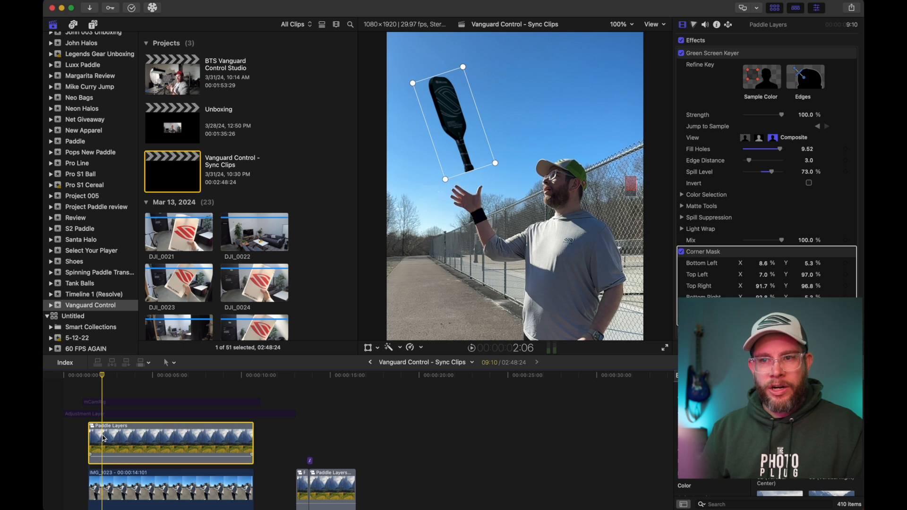
Step: Inside Paddle Layers, go through the Rim, Spotlight, Key Light, Overhead and Fill clips, toggling layers to compare their light on the paddle
scroll(103, 438, down, 3)
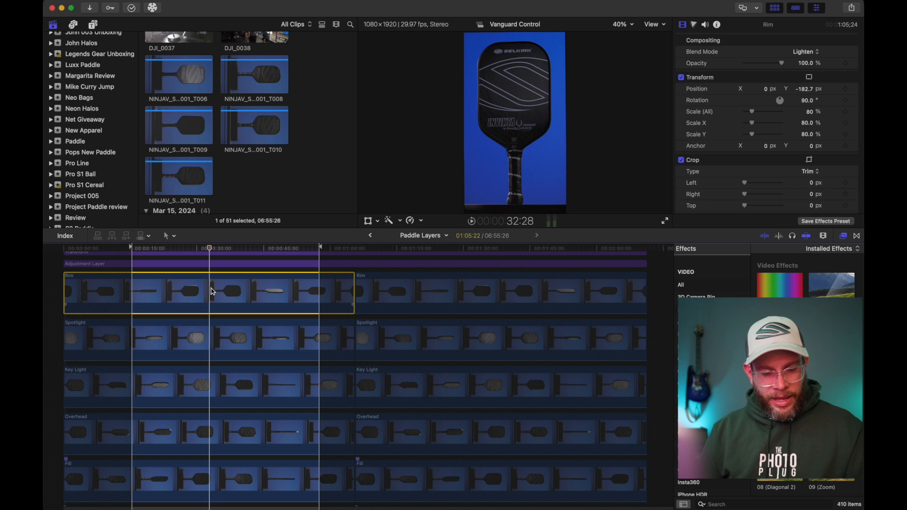
click(255, 286)
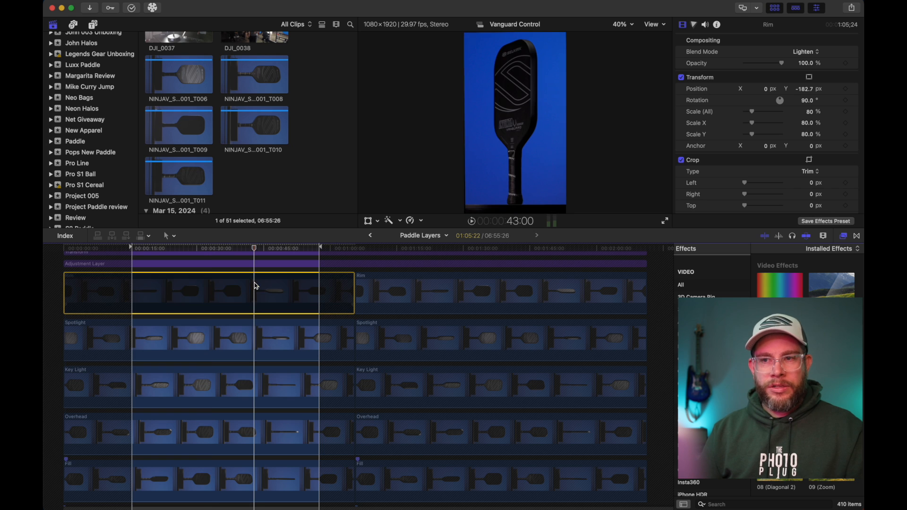
click(256, 334)
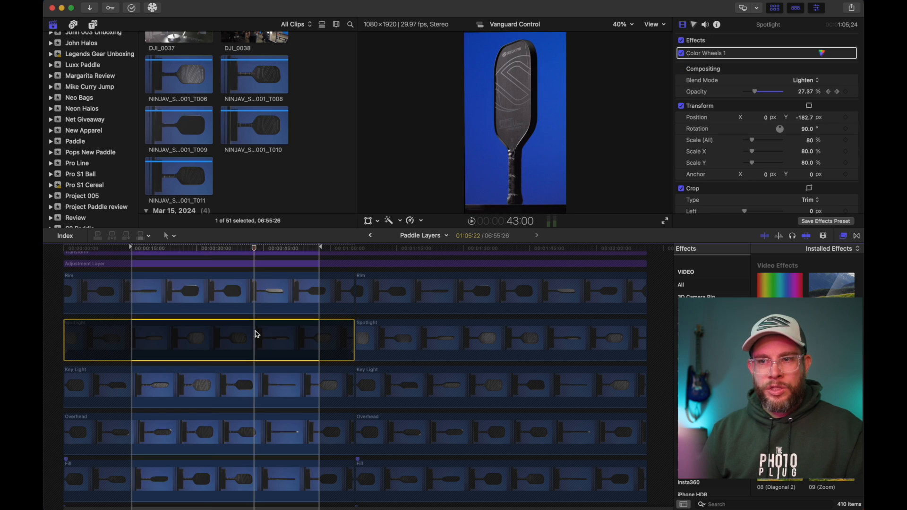
click(255, 386)
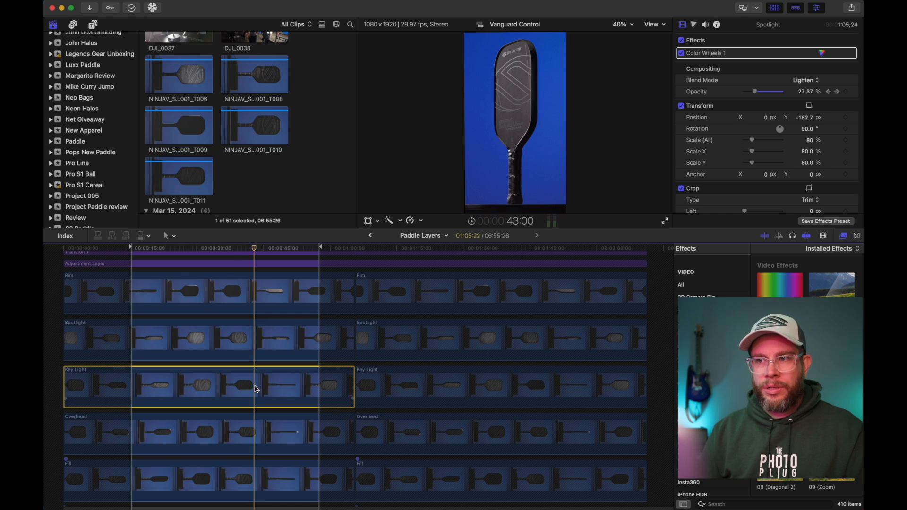
click(257, 436)
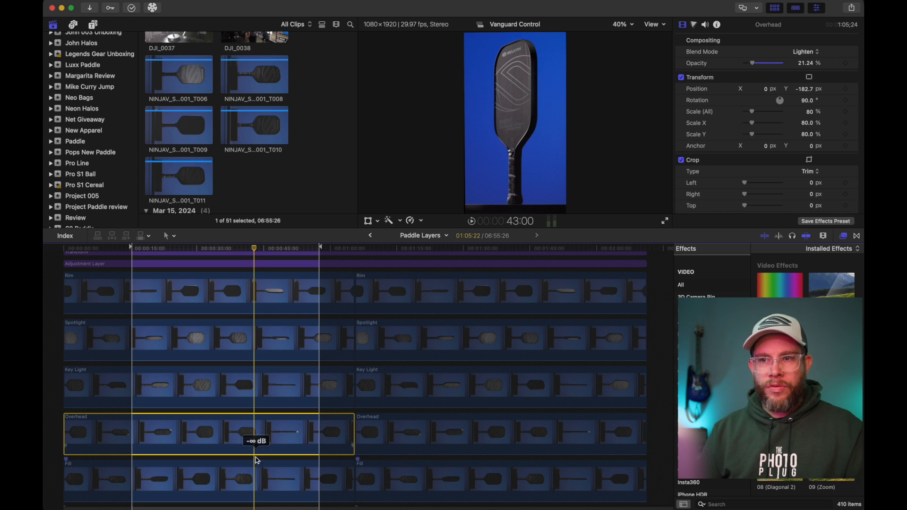
click(256, 475)
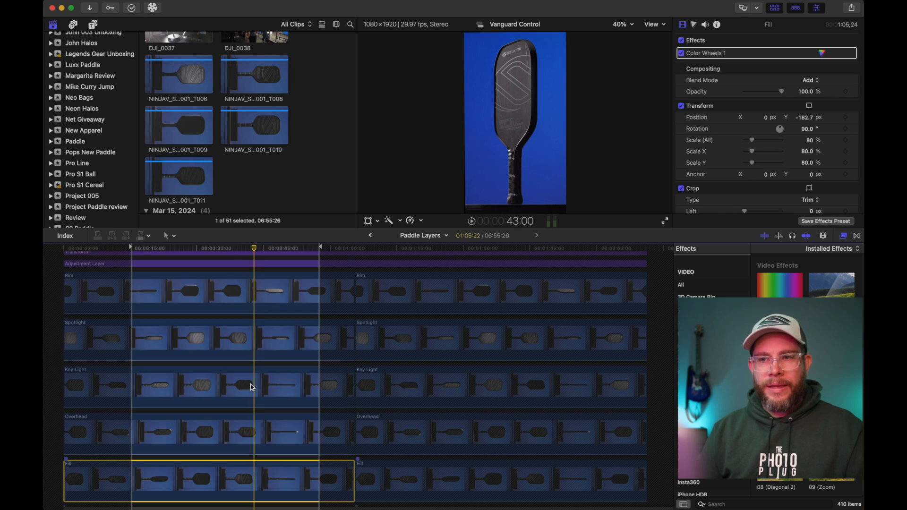
Step: Try raising the Spotlight clip's opacity at 25:07, undo it, and scrub forward through its keyframed opacity
click(228, 330)
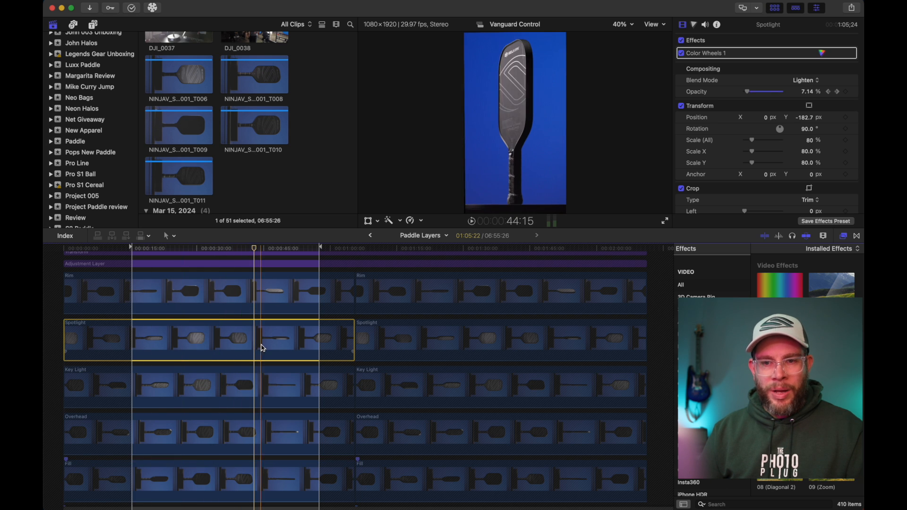
click(177, 251)
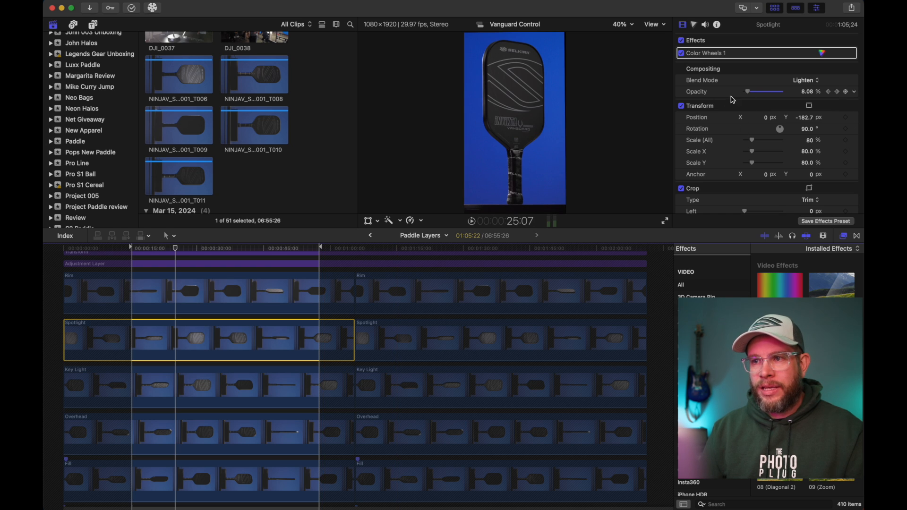
drag(747, 93, 781, 104)
key(super+z)
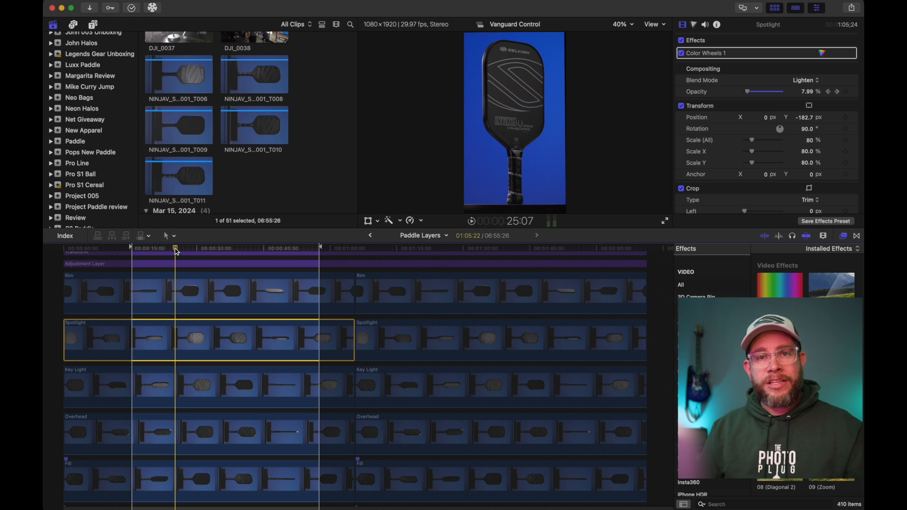
drag(176, 251, 213, 255)
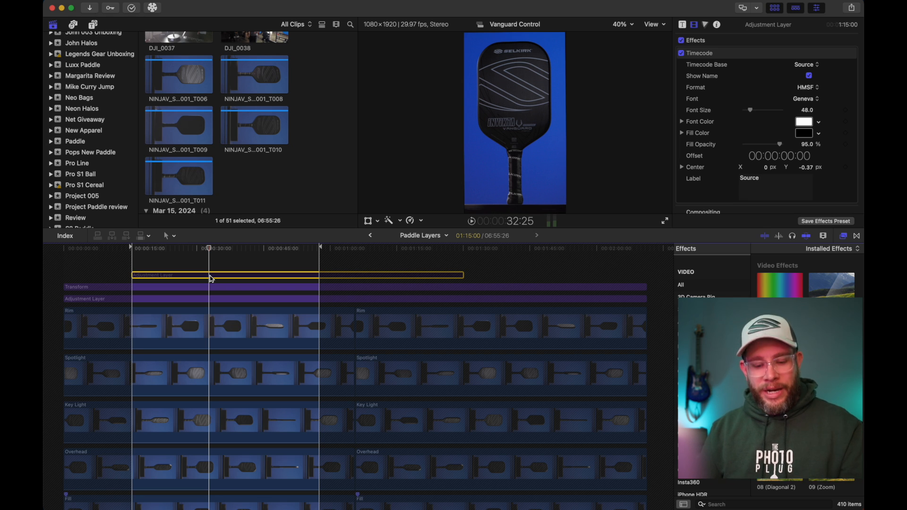
Step: Enable the Timecode adjustment layer in Paddle Layers, return to the Vanguard Control - Sync Clips project and scrub through the paddle toss
key(v)
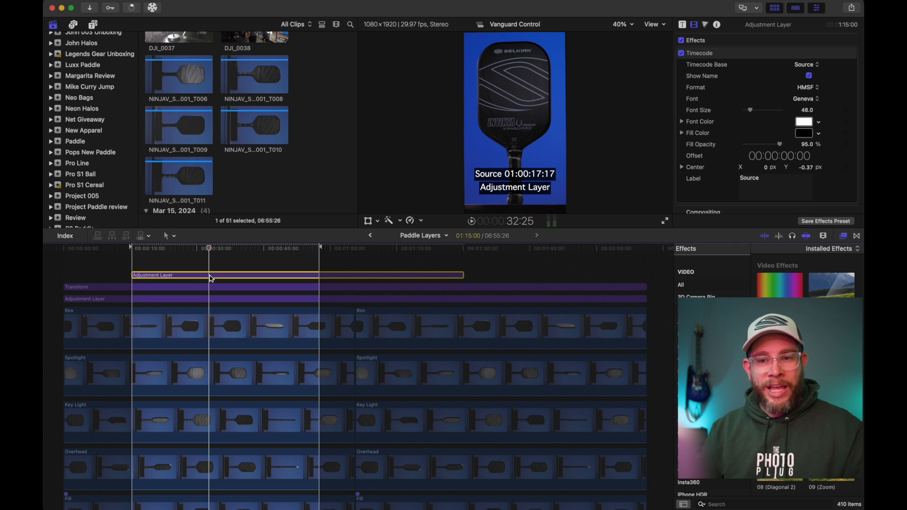
drag(210, 251, 241, 256)
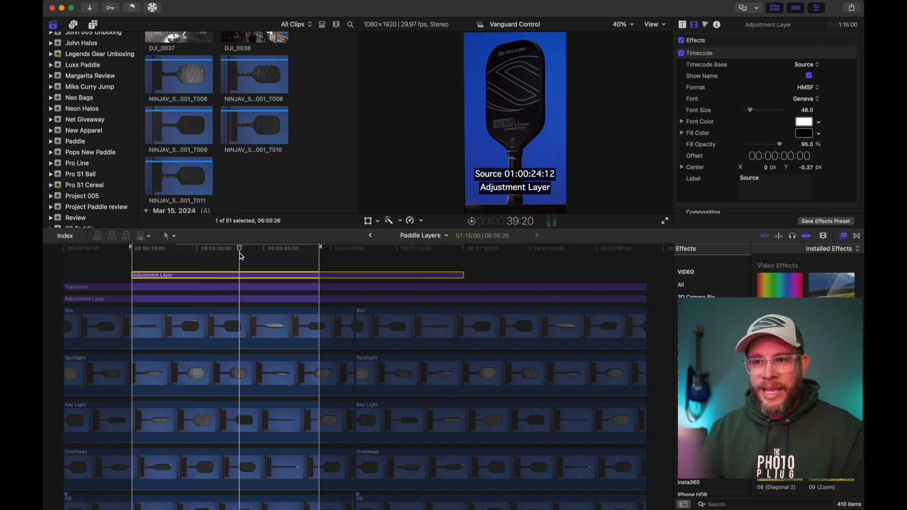
click(371, 235)
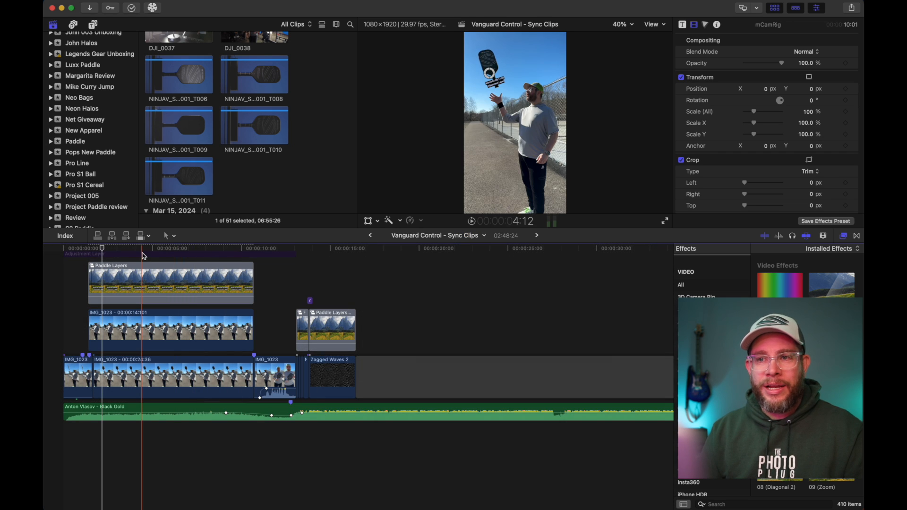
drag(102, 248, 220, 259)
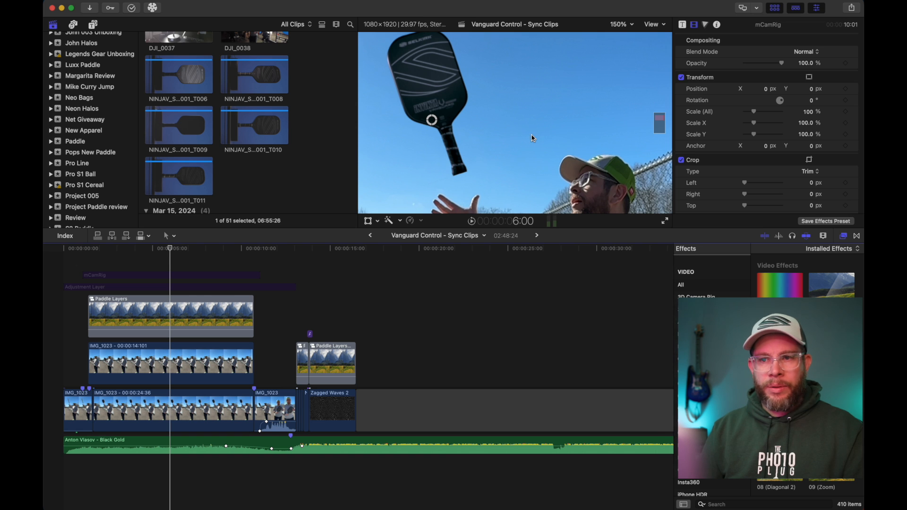
Step: Fit the frame in an enlarged viewer and play the paddle composite from the start of the timeline
click(619, 25)
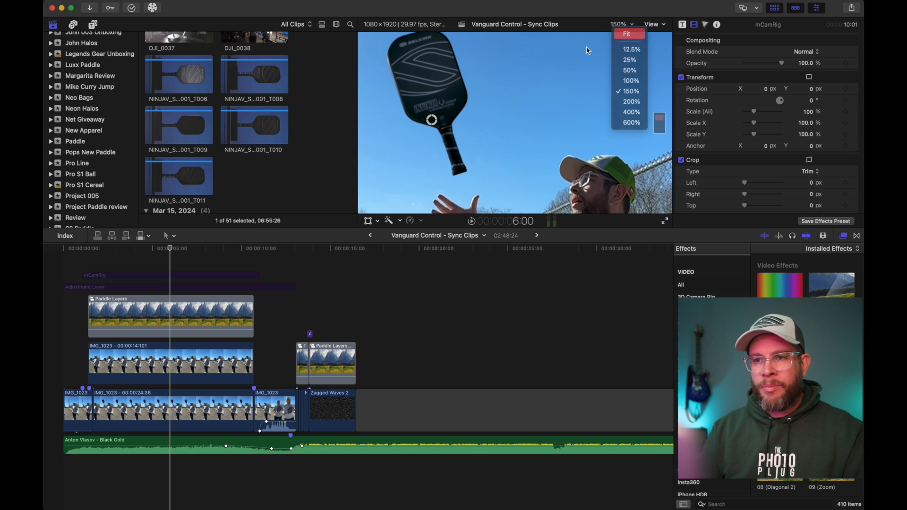
click(620, 34)
drag(318, 233, 315, 354)
click(62, 373)
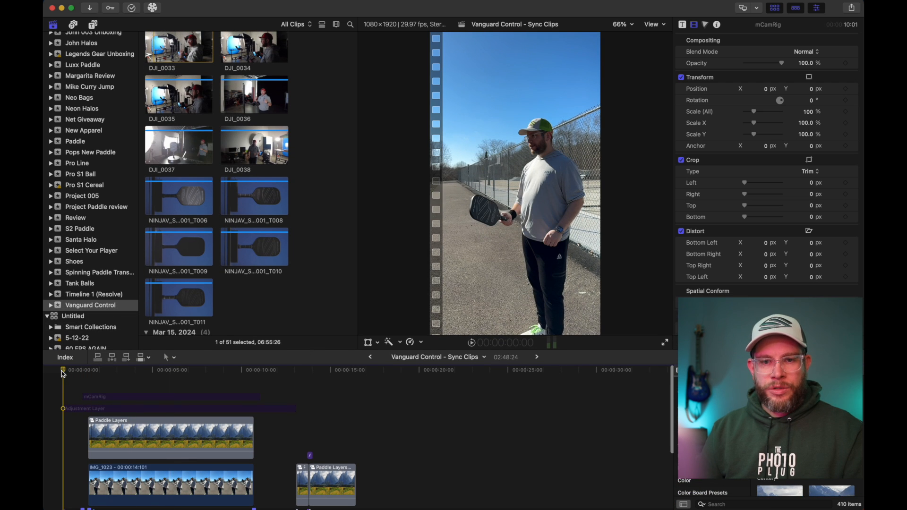
key(space)
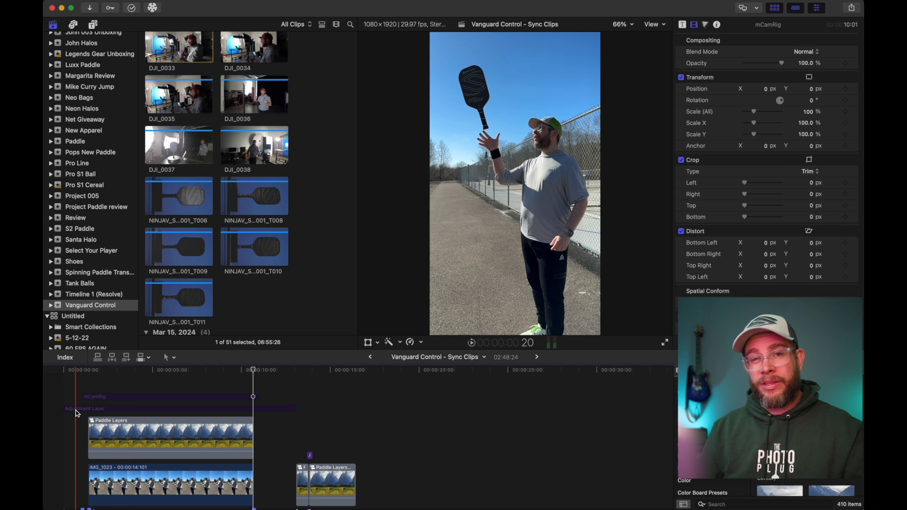
Step: Enable the adjustment layer with the TO-Maia Custom LUT and the mCamRig title, and return the playhead to the start
click(78, 409)
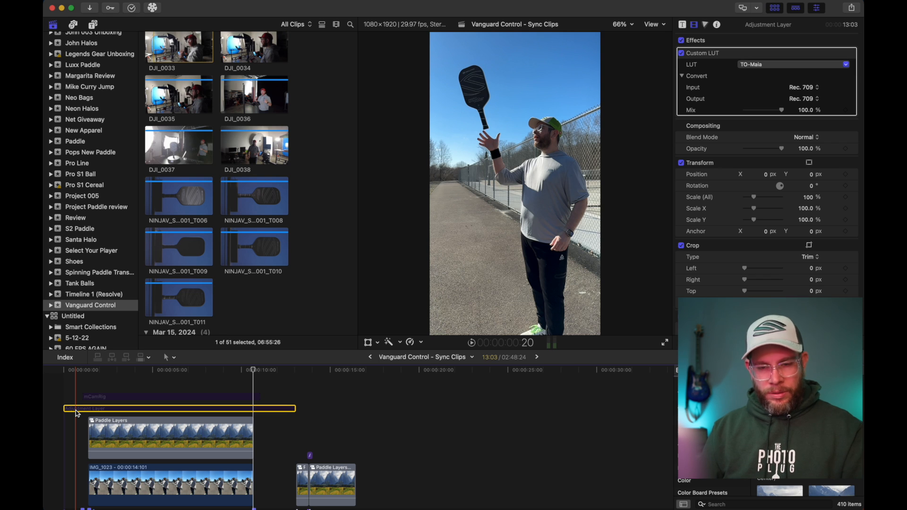
key(v)
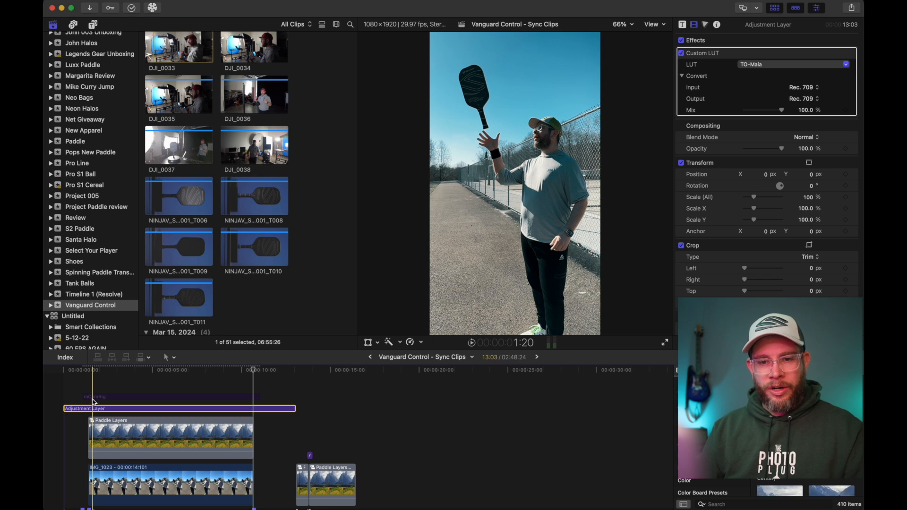
click(93, 397)
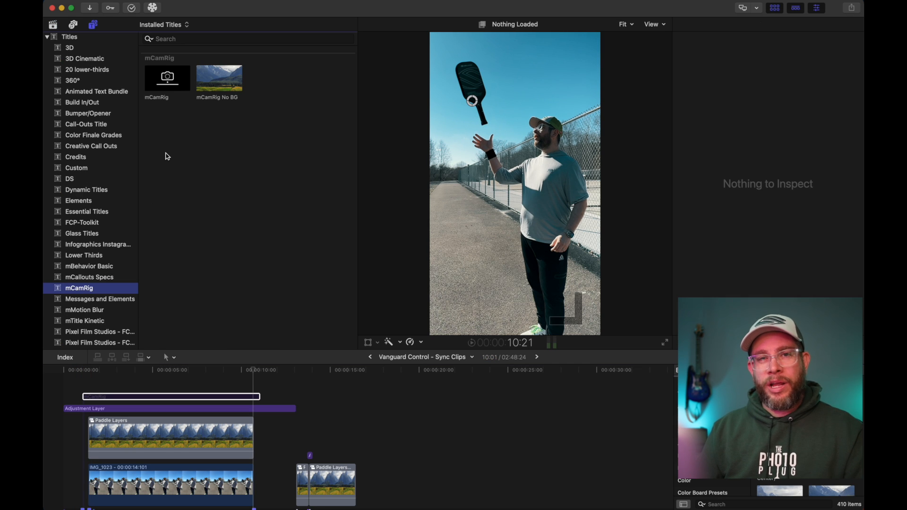
click(121, 396)
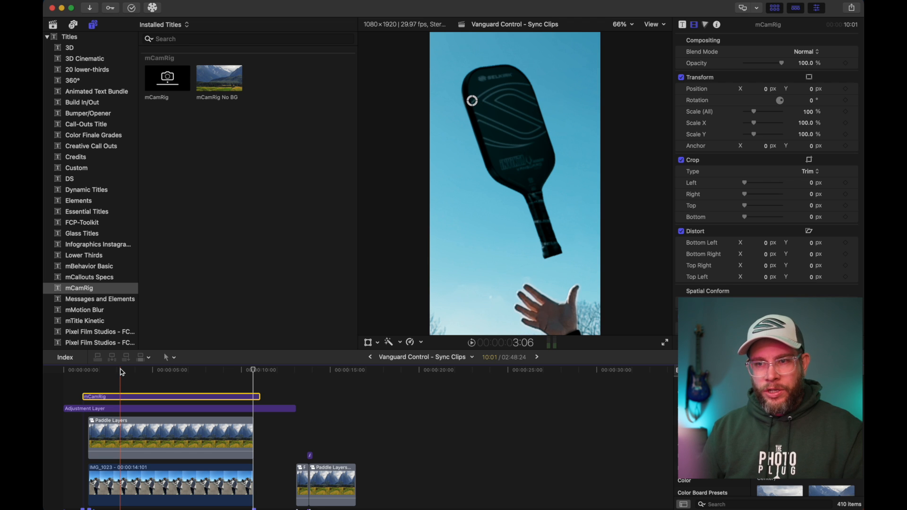
click(62, 373)
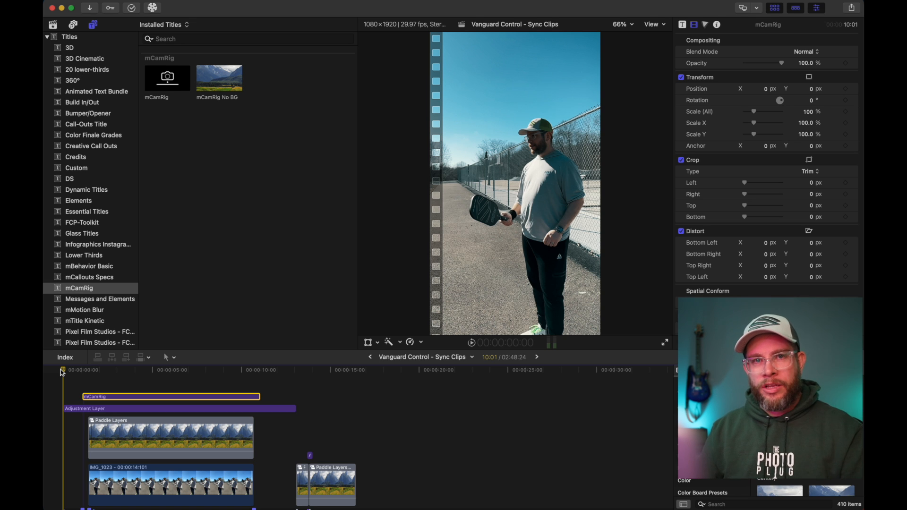
Step: Play the paddle composite from the start, scrub to 1:13 to examine the focus pull, and replay it from the start
key(space)
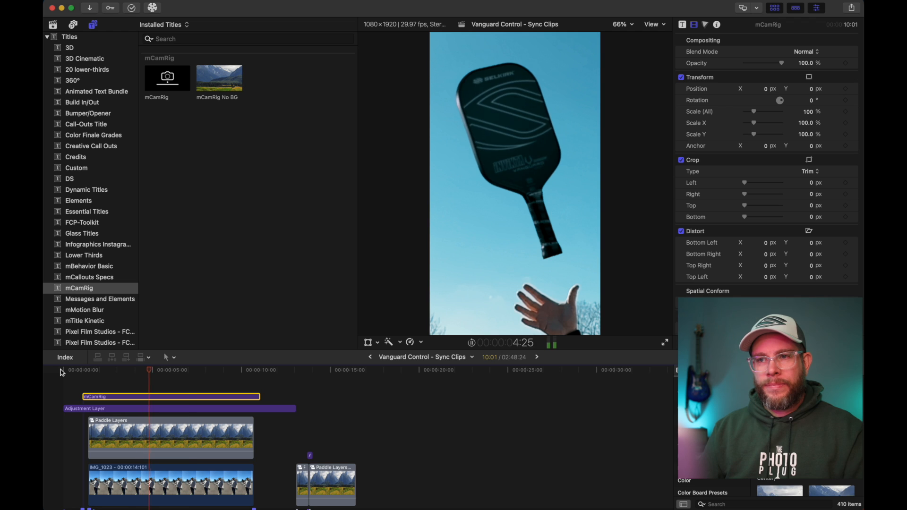
key(space)
click(65, 375)
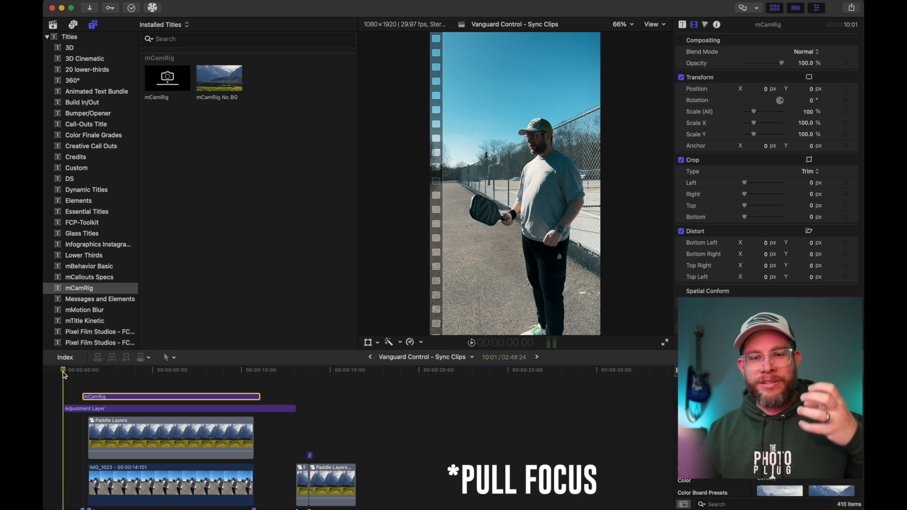
drag(66, 374, 90, 378)
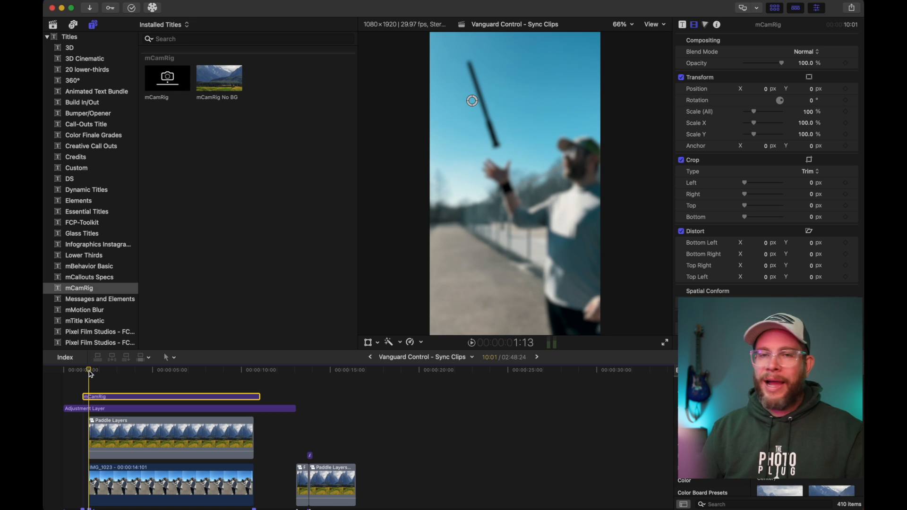
drag(89, 371, 63, 371)
key(space)
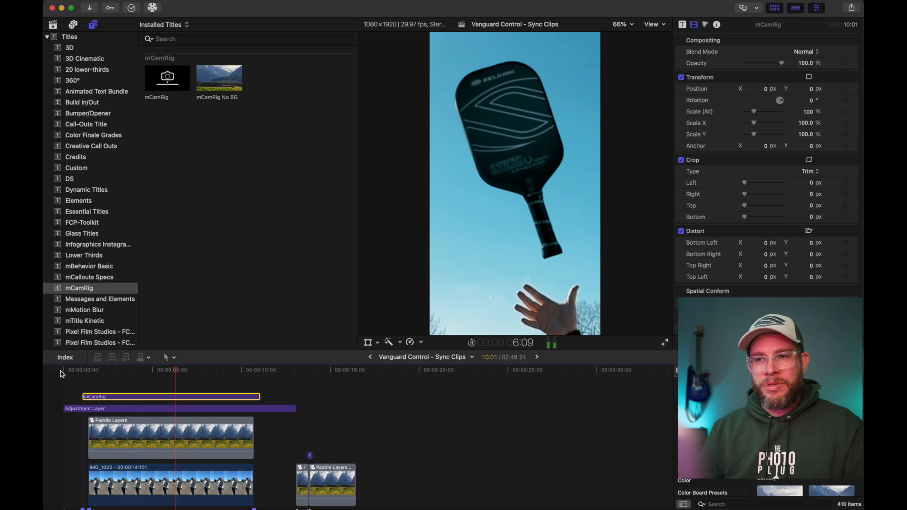
key(space)
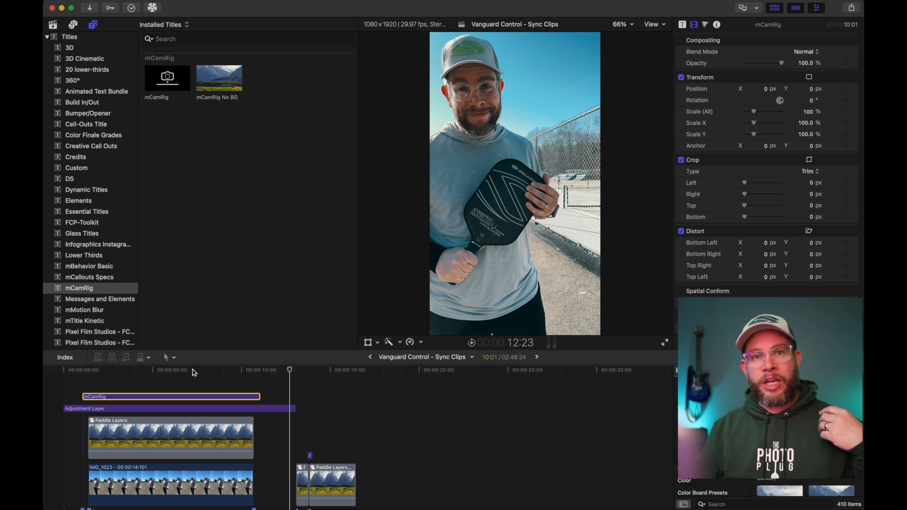
Step: Select the Paddle Layers clip under the mCamRig title and compare the paddle with its Green Screen Keyer off and on
click(196, 371)
click(188, 438)
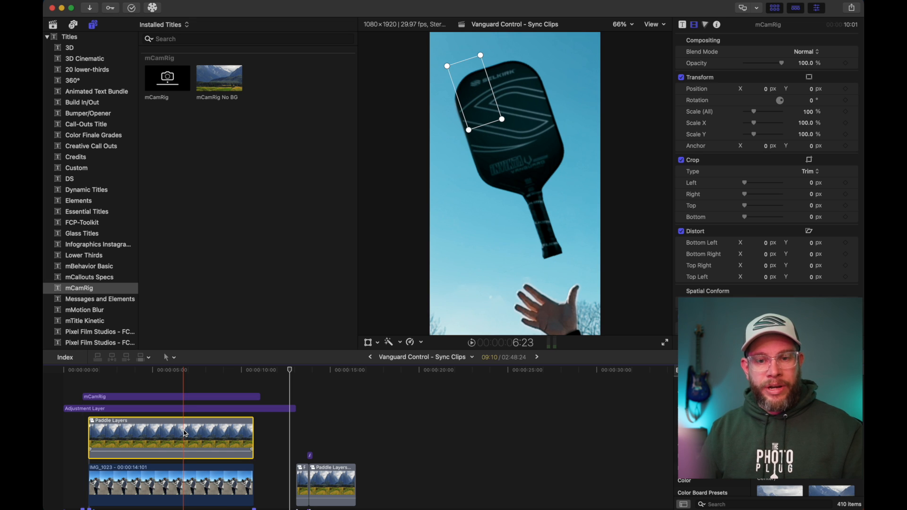
click(681, 53)
click(681, 53)
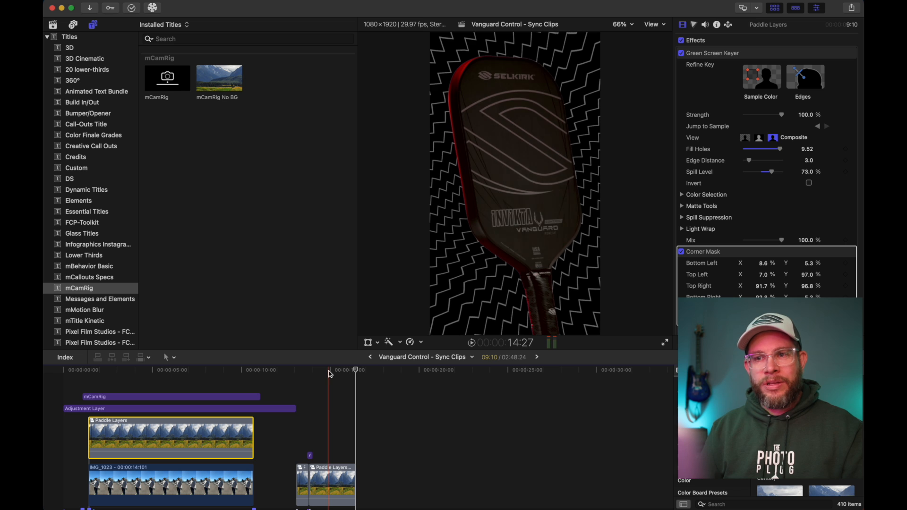
Step: Park the playhead at 15:08, open the Paddle Layers copy 2 compound clip, and examine the Overhead clip's Colorize effect
click(335, 374)
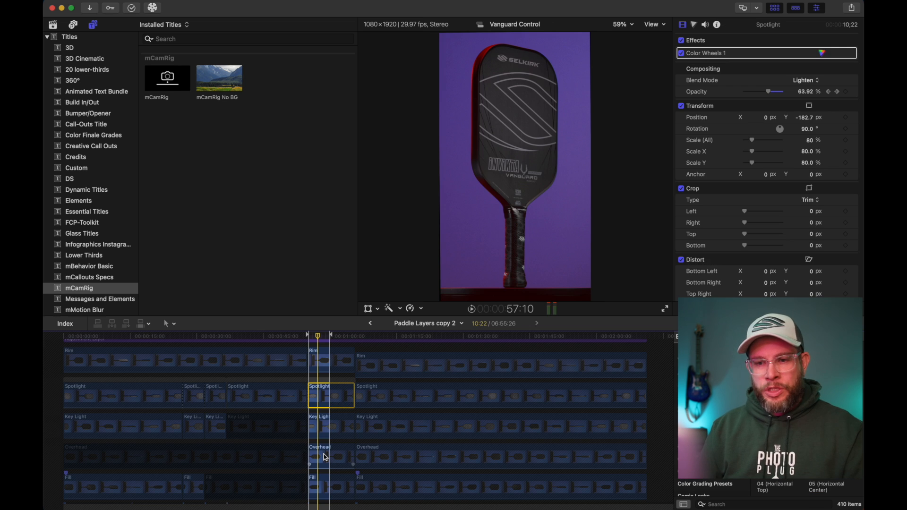
click(324, 458)
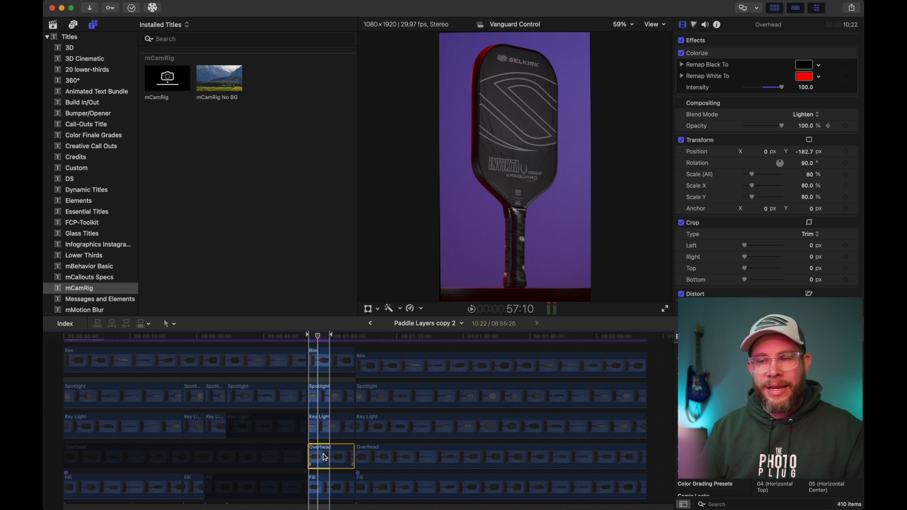
click(697, 55)
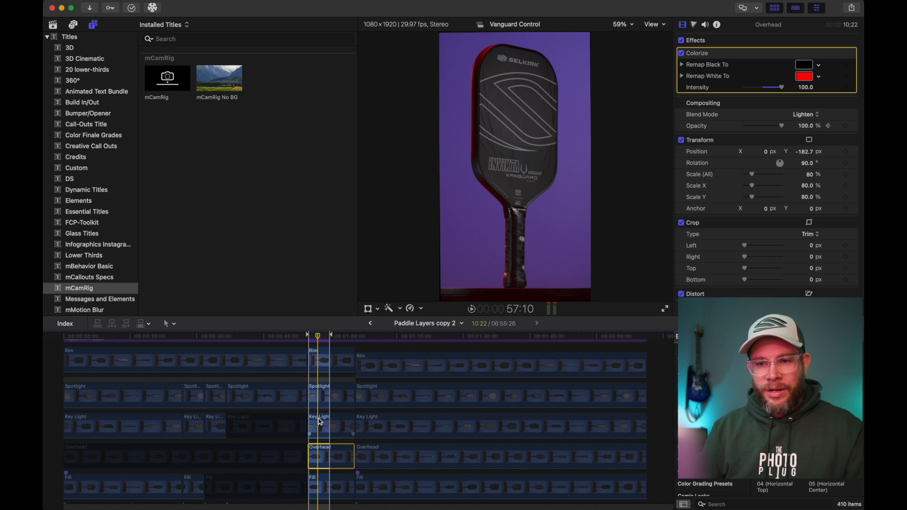
Step: Compare the paddle with the Spotlight clip disabled and enabled at 57:10, and show that clip's video animation
click(323, 362)
click(321, 396)
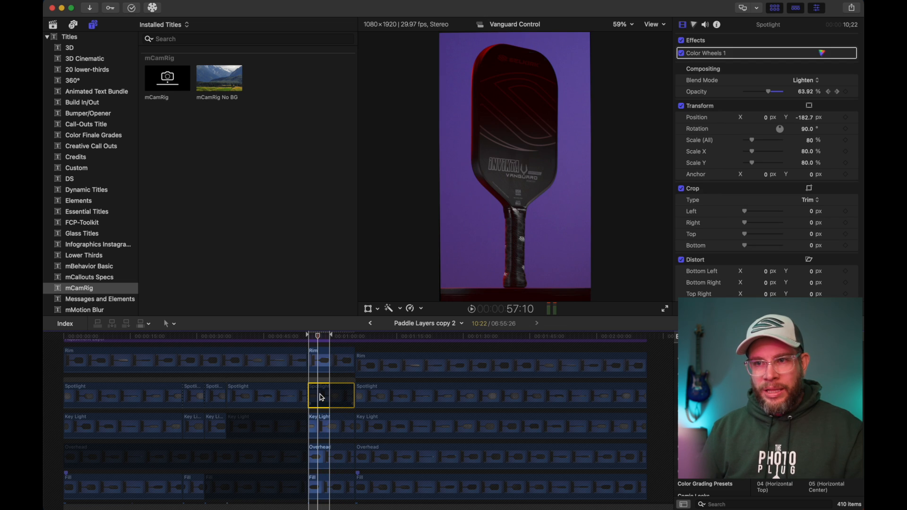
key(v)
key(ctrl+v)
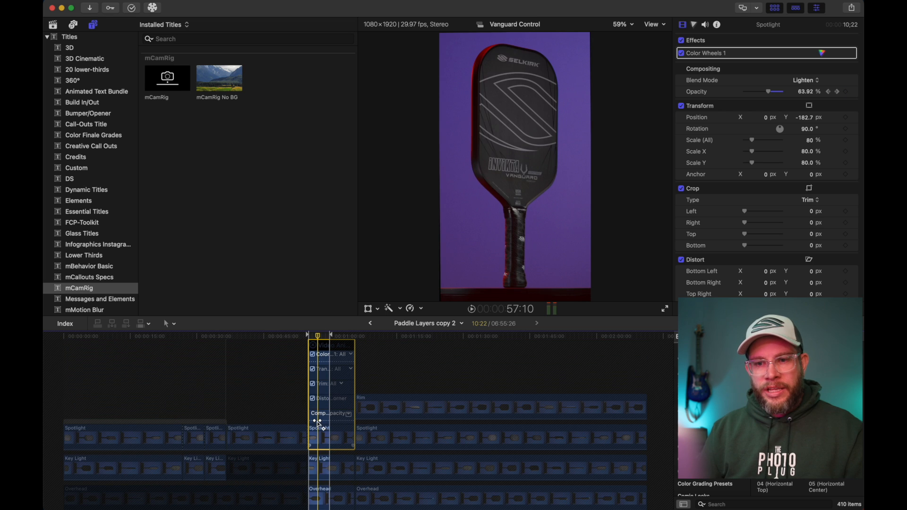
Step: Scrub across the Spotlight clip's opacity keyframes up to 57:24 and play the keyframed light change
click(309, 336)
click(321, 336)
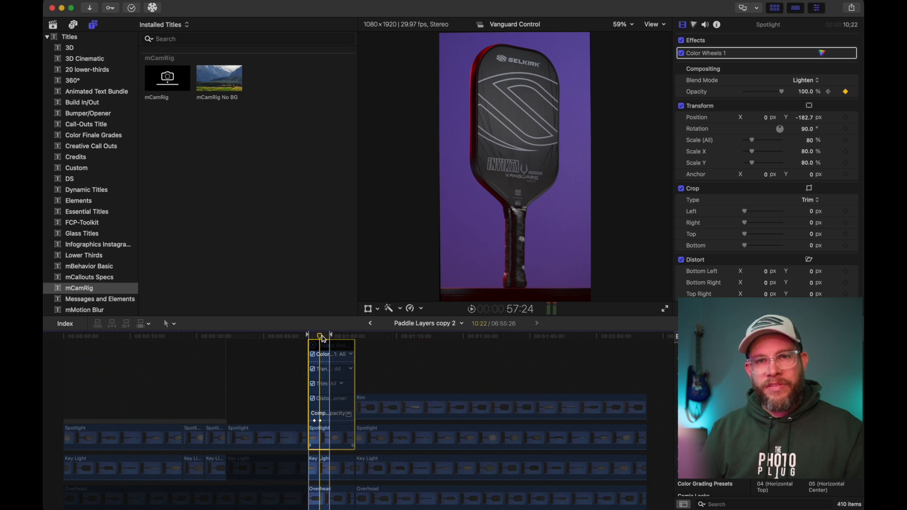
drag(322, 336, 315, 337)
key(space)
key(space)
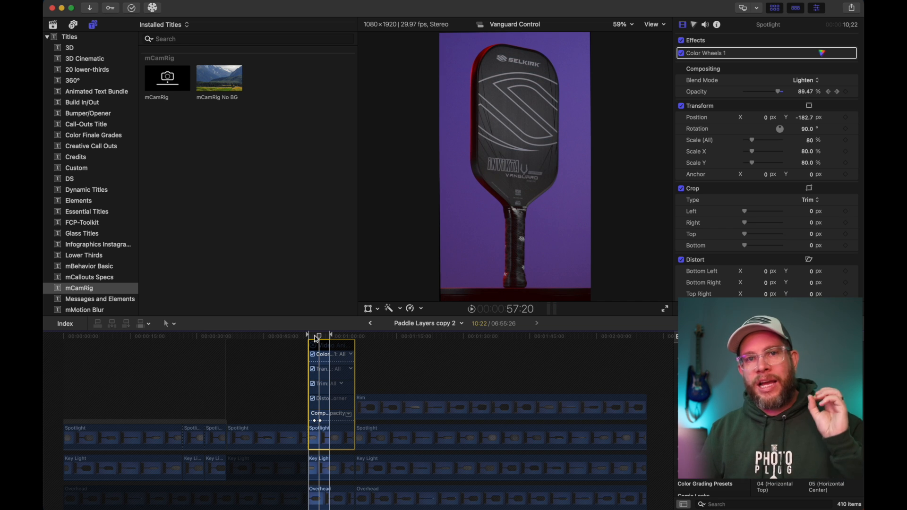
Step: Select the Key Light clip at 57:20 and toggle it off and on repeatedly to compare its effect on the paddle
click(321, 423)
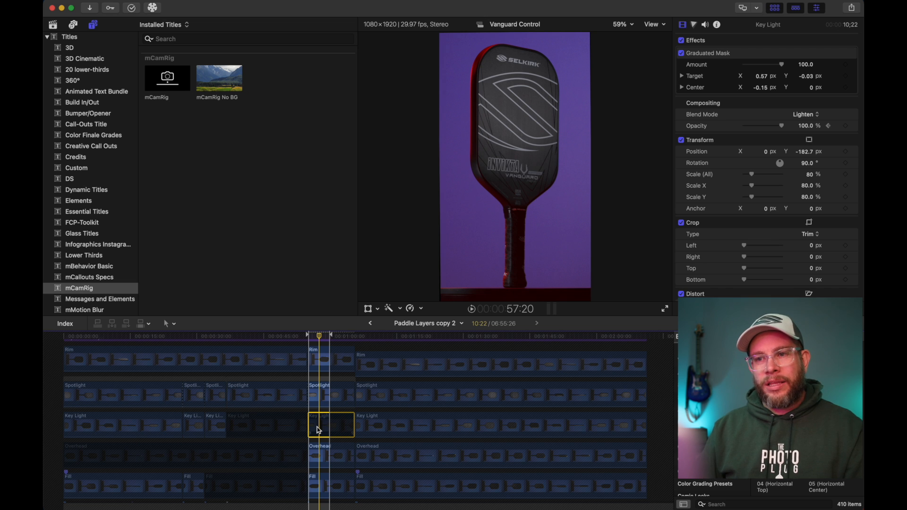
key(v)
key(v)
key(v)
key(v)
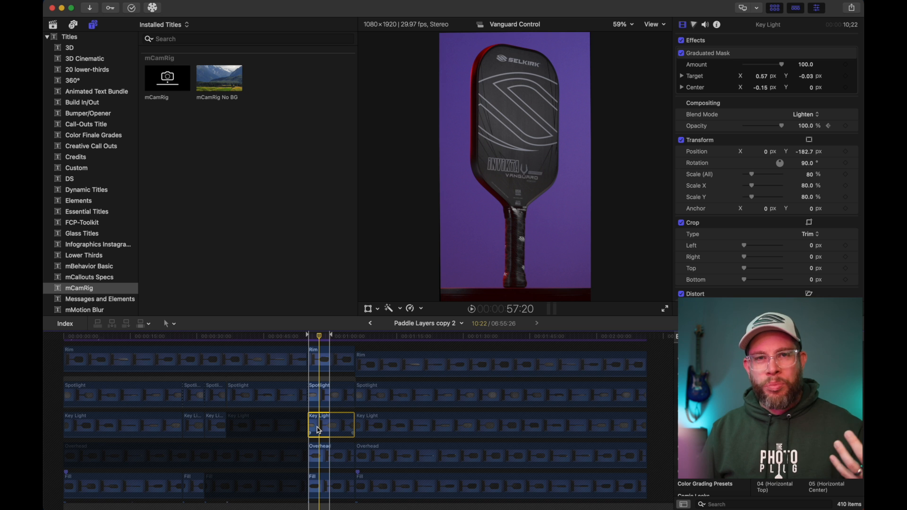